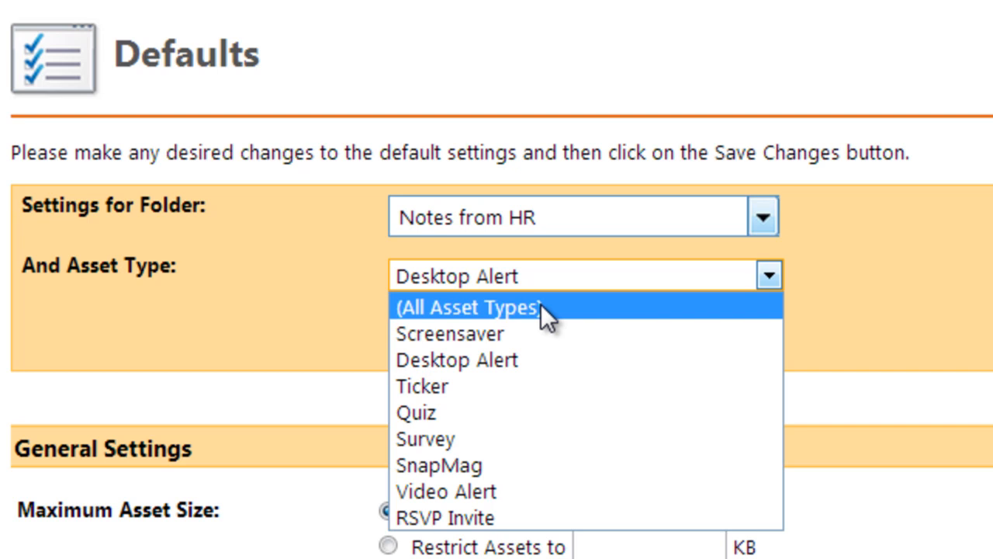
# Display the default settings for all folders and the Screensaver asset type.
pyautogui.click(541, 304)
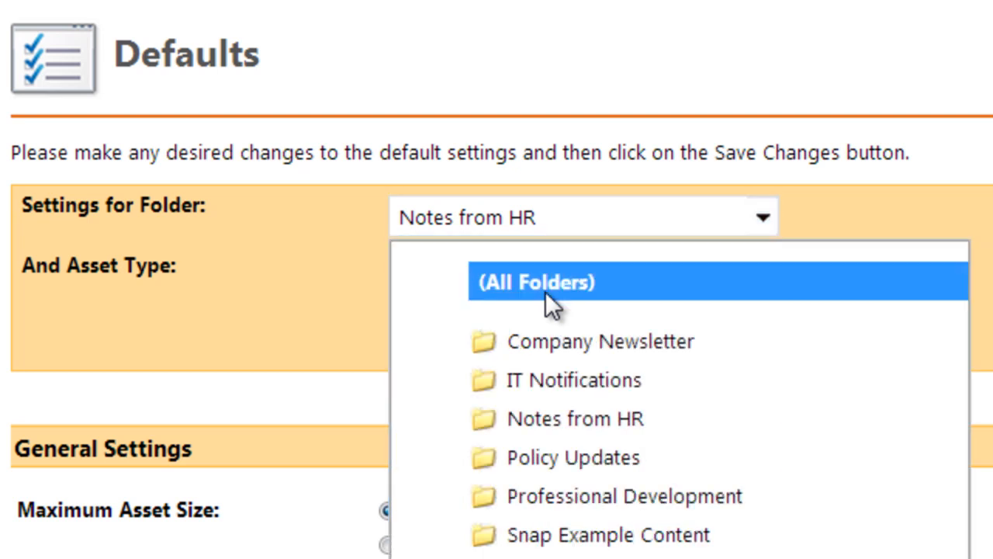
pyautogui.click(545, 293)
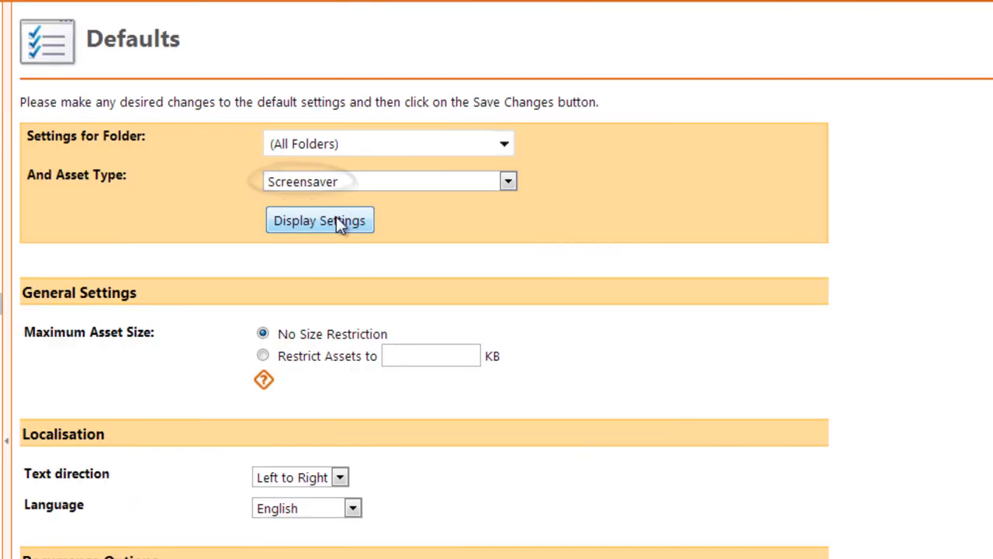
pyautogui.click(336, 218)
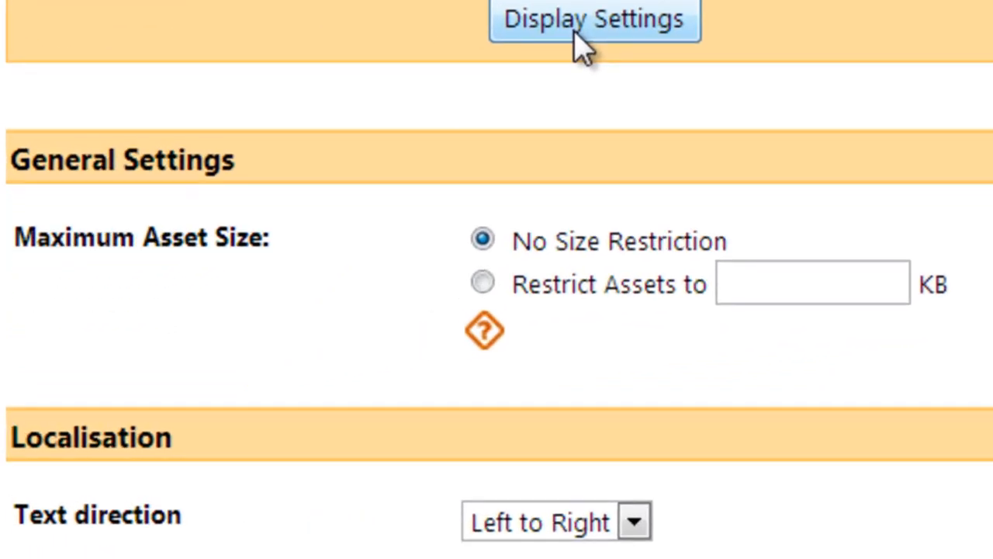
# Test a 500 KB maximum asset size by publishing the image asset, and restore No Size Restriction.
pyautogui.click(482, 284)
pyautogui.click(749, 290)
pyautogui.write('500')
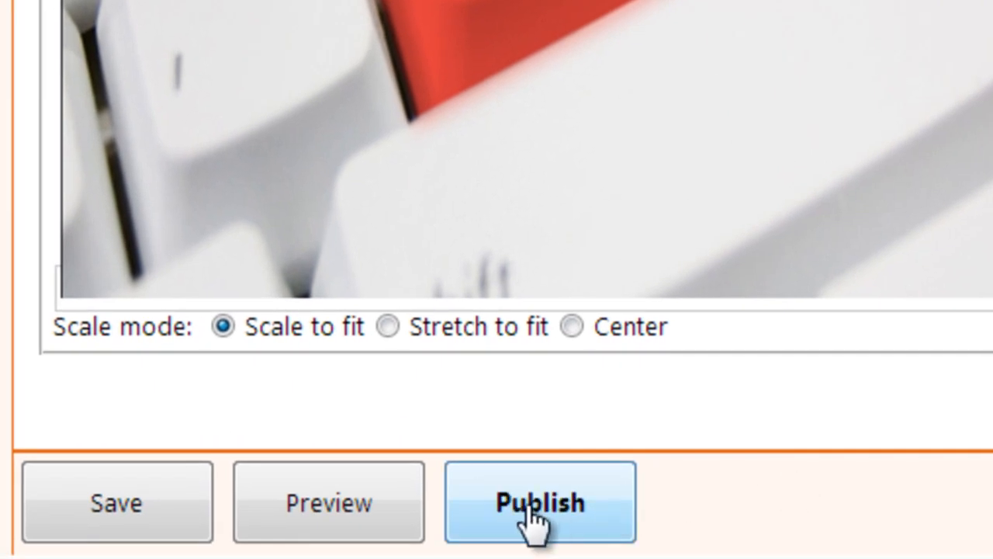
pyautogui.click(536, 521)
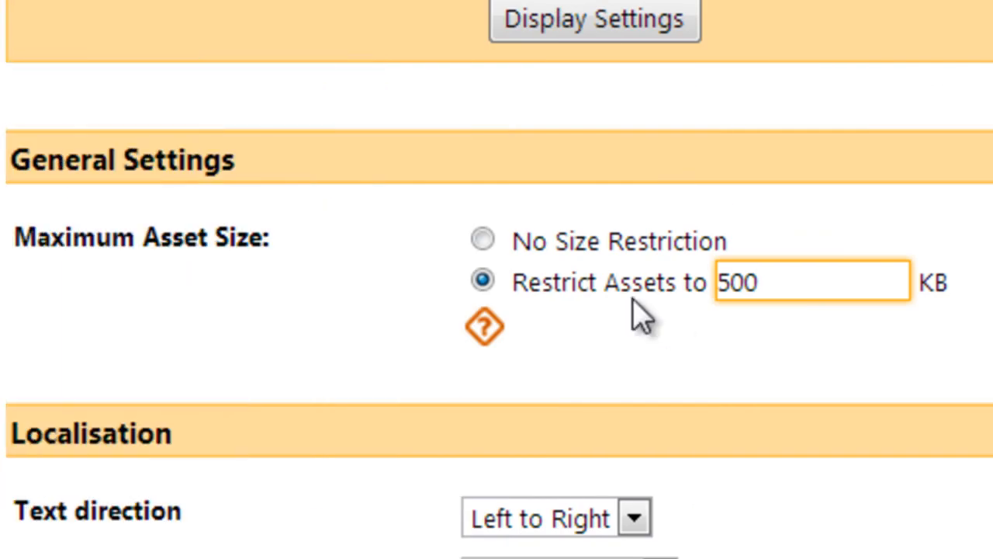
pyautogui.click(494, 238)
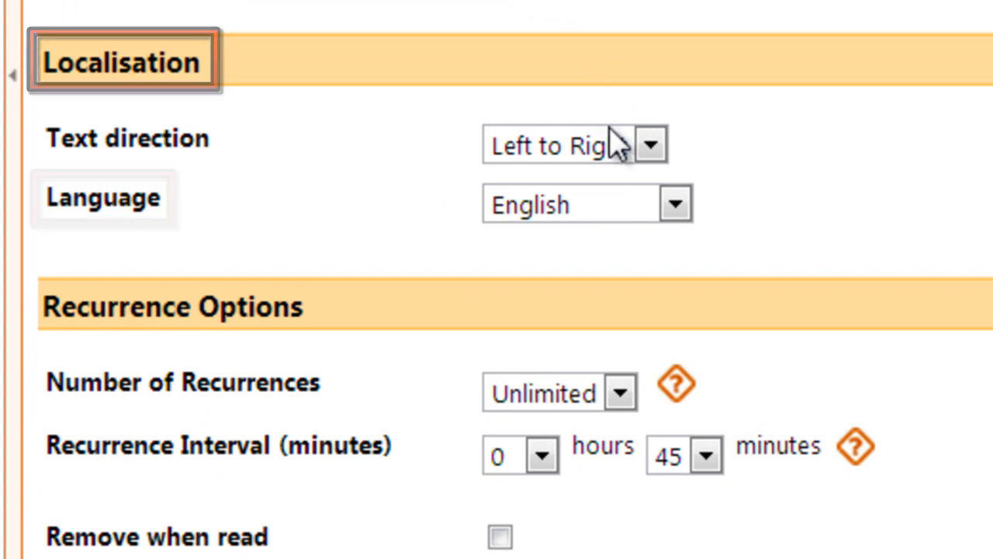
# Review the available language and text direction choices in the Localisation settings.
pyautogui.click(618, 206)
pyautogui.click(619, 208)
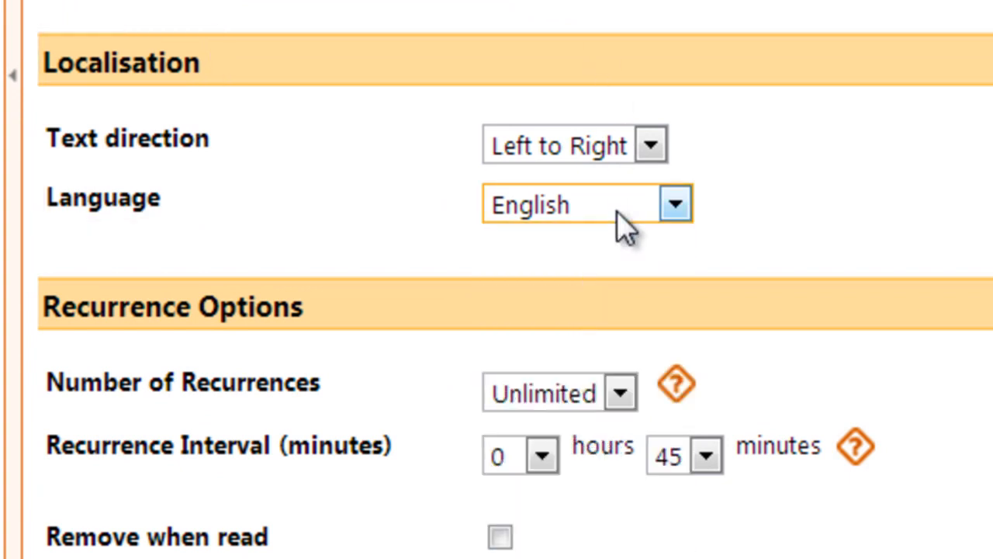
pyautogui.click(596, 146)
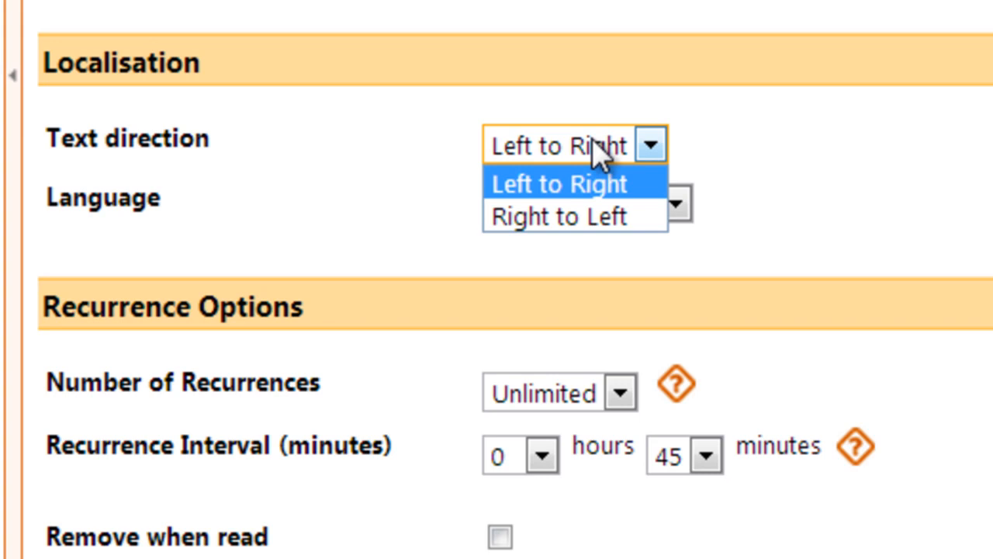
pyautogui.click(600, 147)
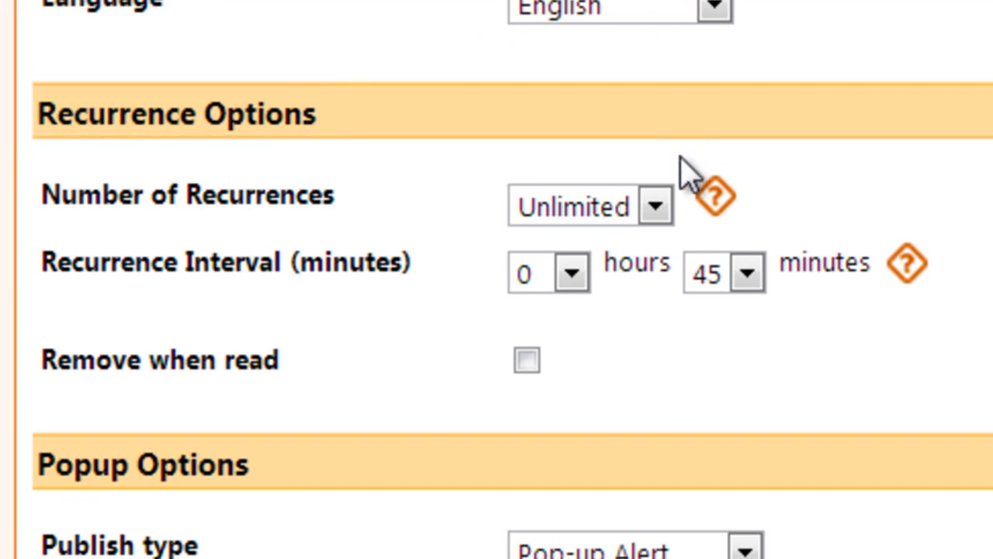
# Set the recurrence defaults to 3 recurrences every 0 hours 30 minutes, and toggle Remove when read on and off.
pyautogui.click(657, 206)
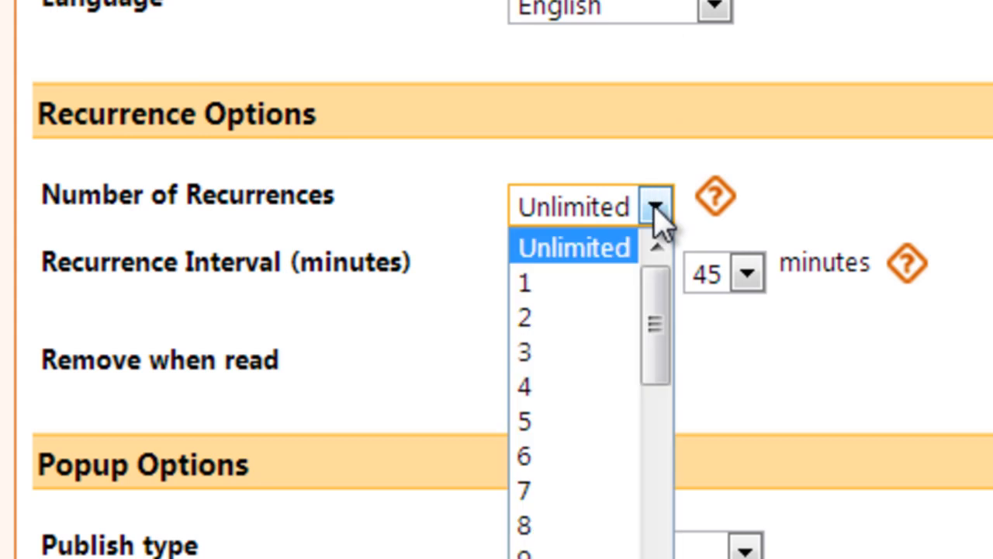
pyautogui.click(603, 353)
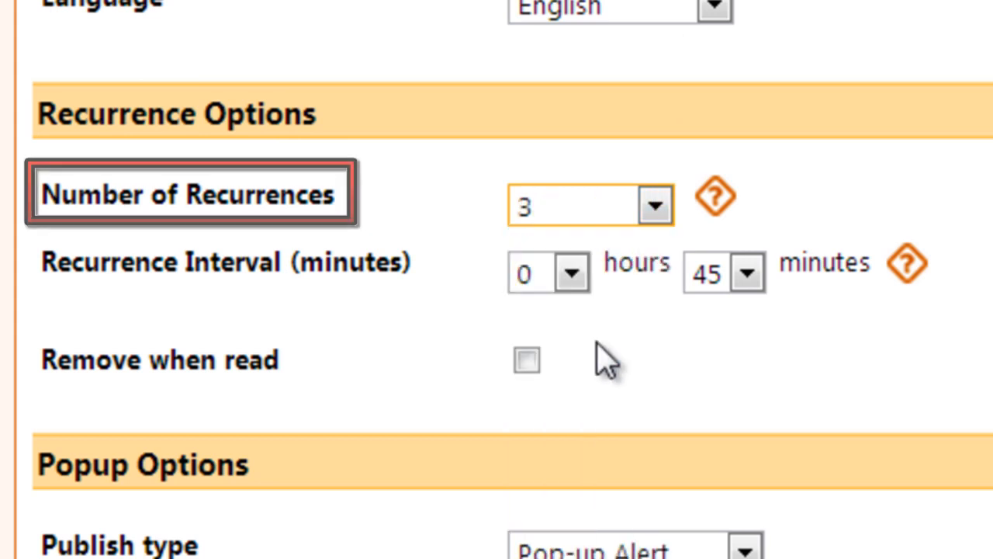
pyautogui.press('Tab')
pyautogui.press('Tab')
pyautogui.press('Up')
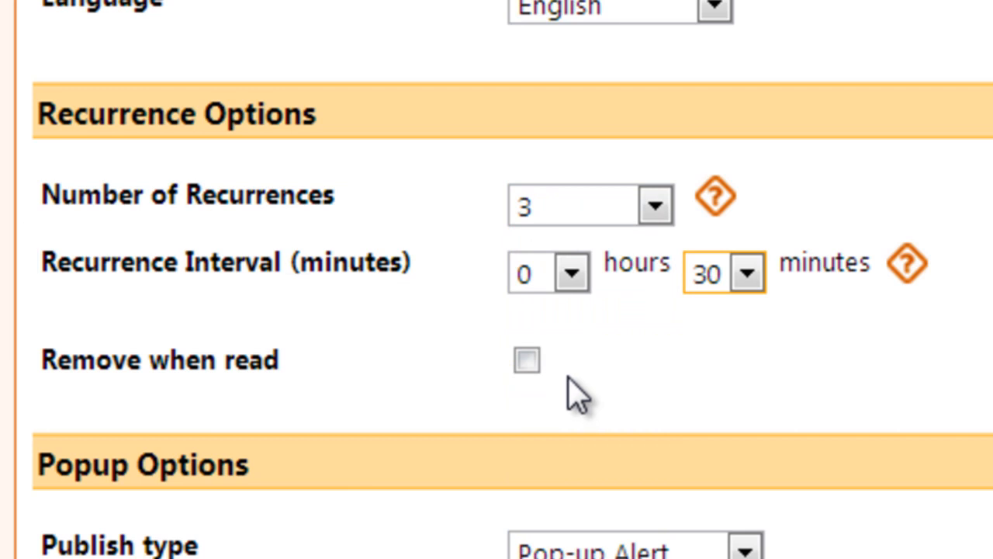
pyautogui.click(530, 364)
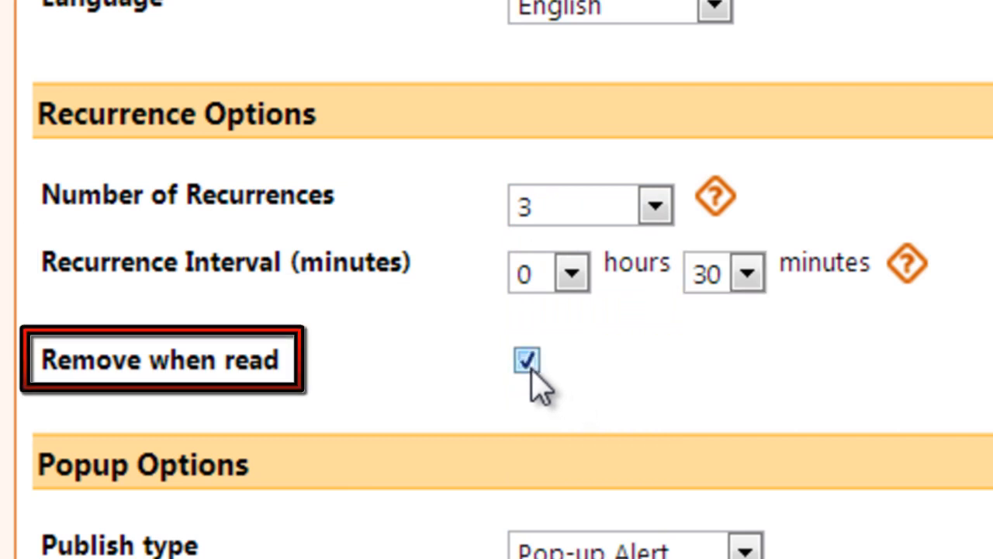
pyautogui.click(529, 365)
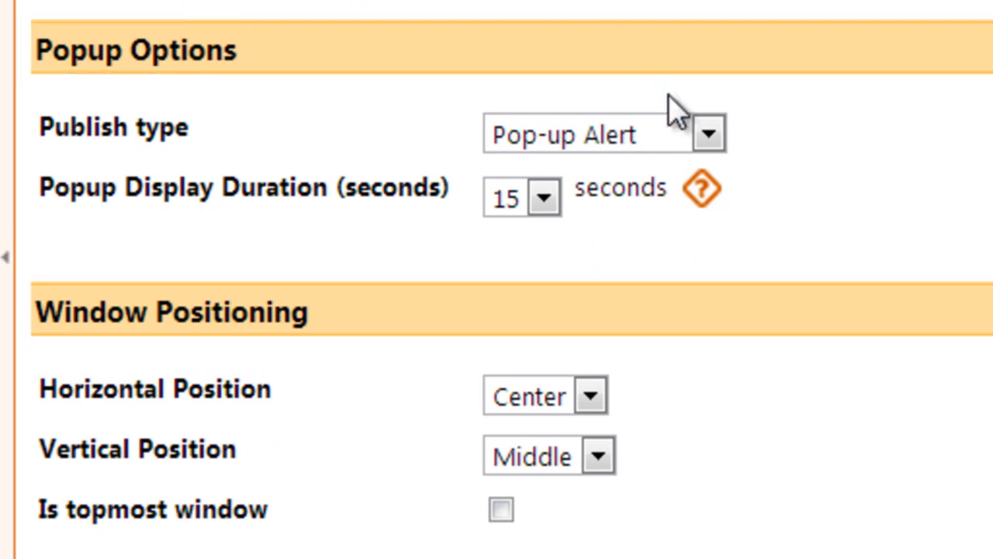
# Review the available publish types and set the popup display duration to 20 seconds.
pyautogui.click(708, 135)
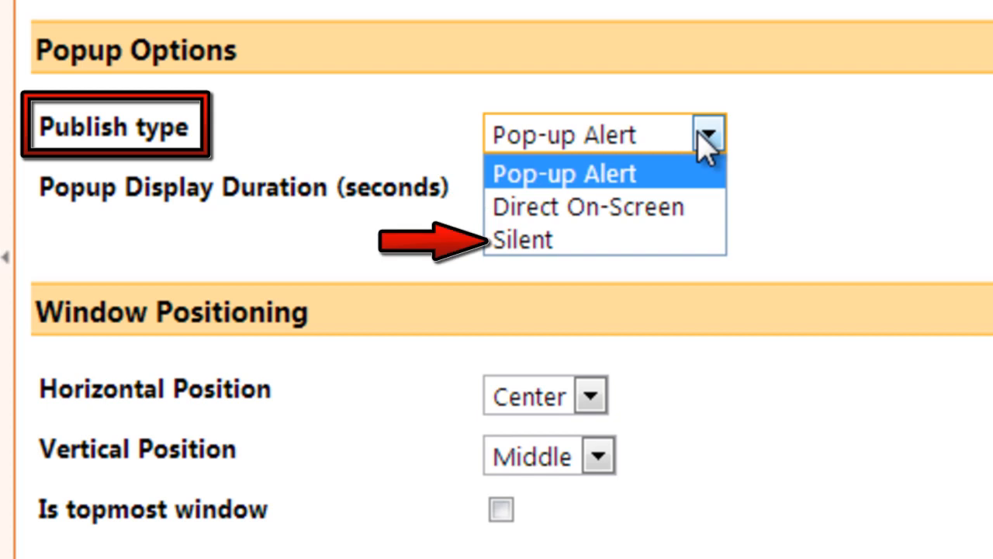
pyautogui.click(706, 143)
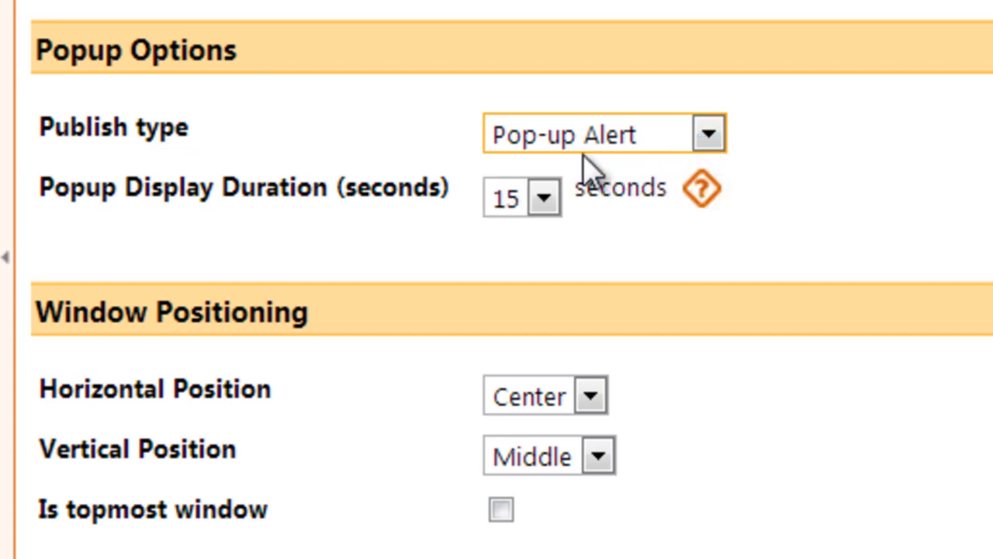
pyautogui.click(546, 203)
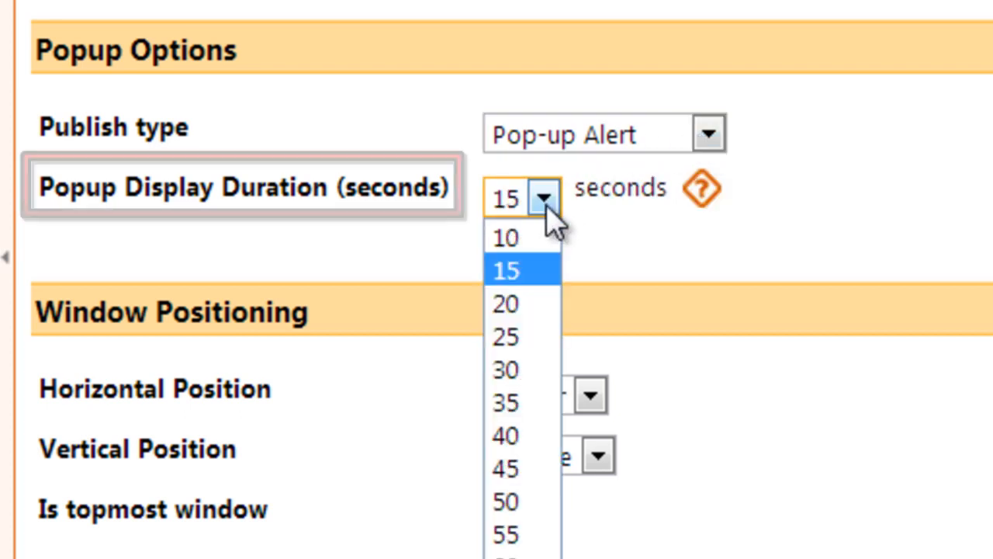
pyautogui.click(542, 302)
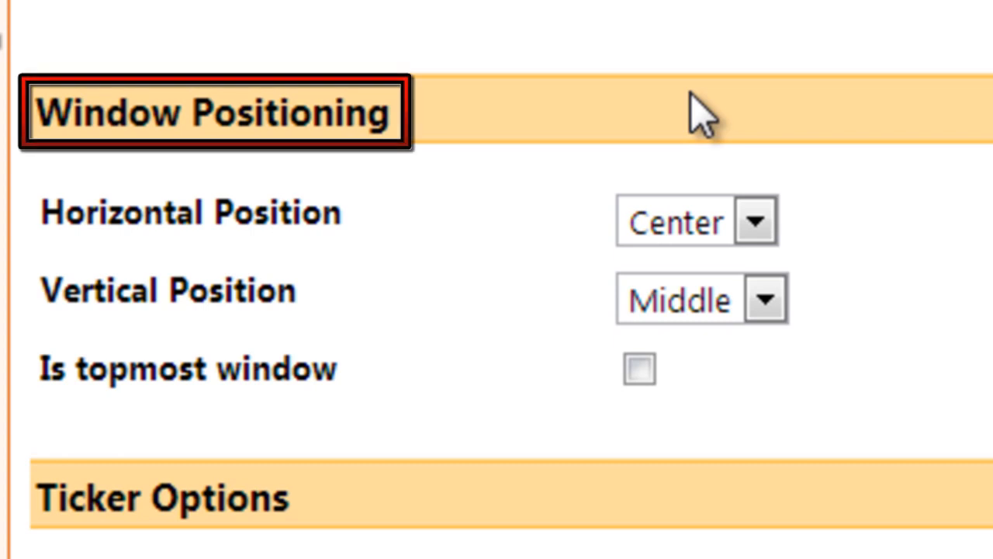
# Set the window's horizontal position to Right and vertical position to Bottom, and toggle Is topmost window on and off.
pyautogui.click(753, 223)
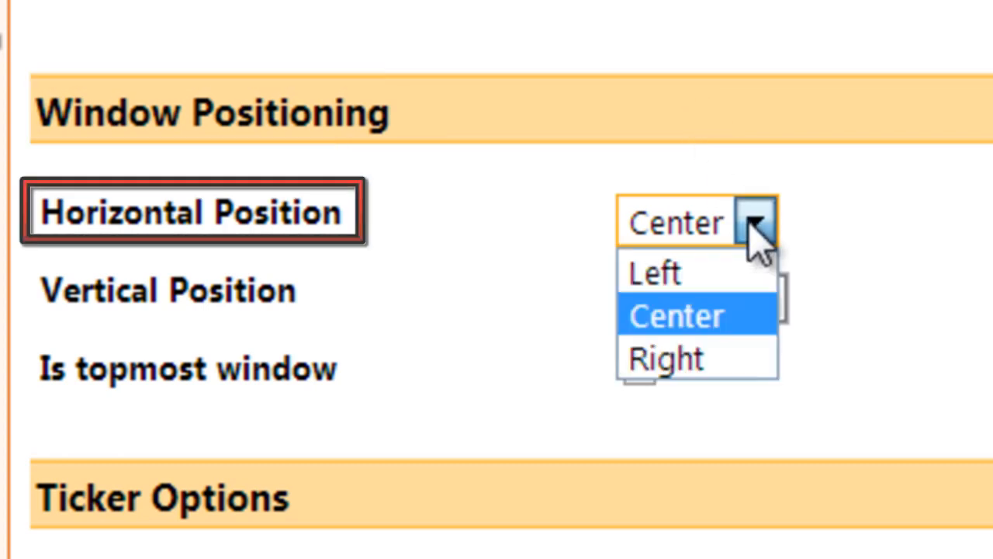
pyautogui.click(656, 272)
pyautogui.click(765, 300)
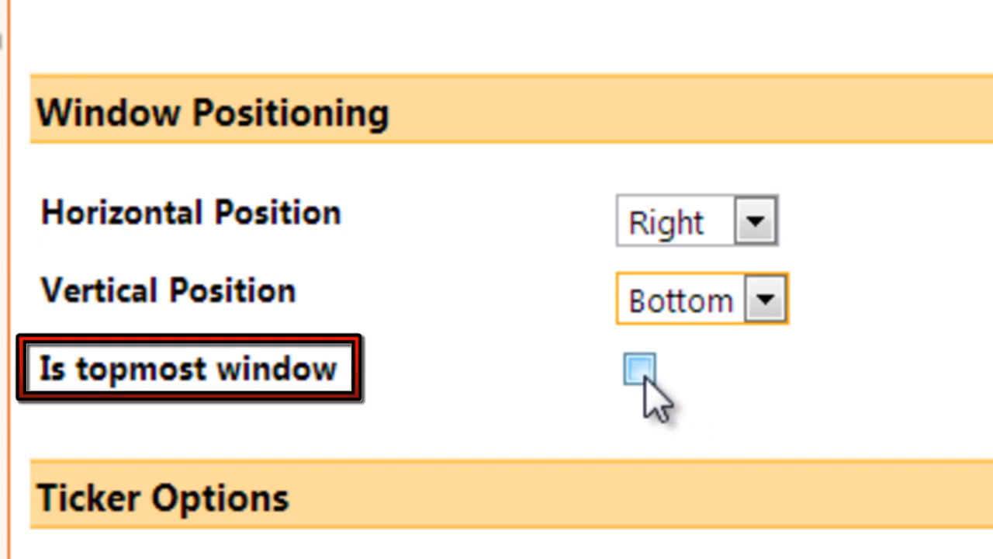
pyautogui.click(639, 370)
pyautogui.click(641, 373)
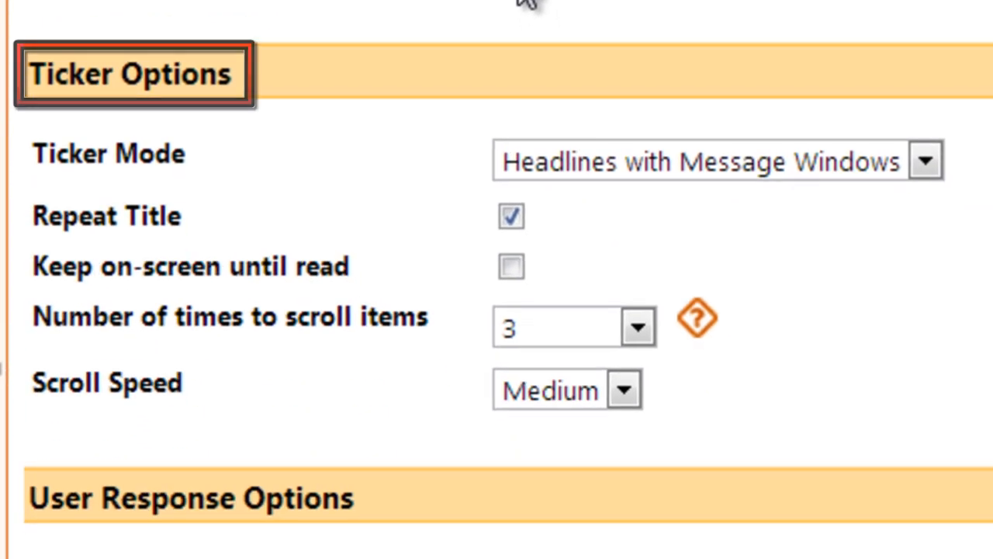
# Choose Headlines with Message Windows as the ticker mode, and try switching Repeat Title off and Keep on-screen until read on.
pyautogui.click(734, 171)
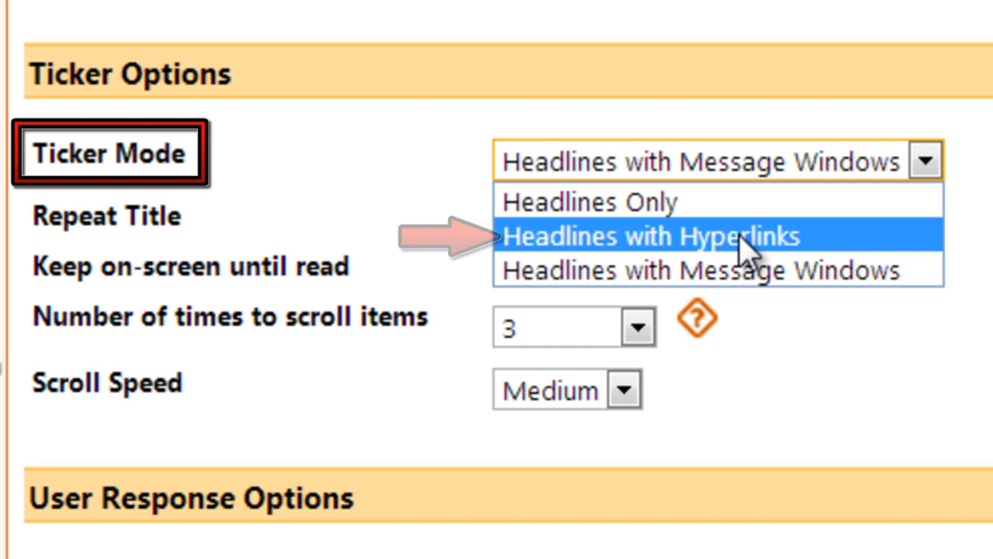
pyautogui.click(751, 284)
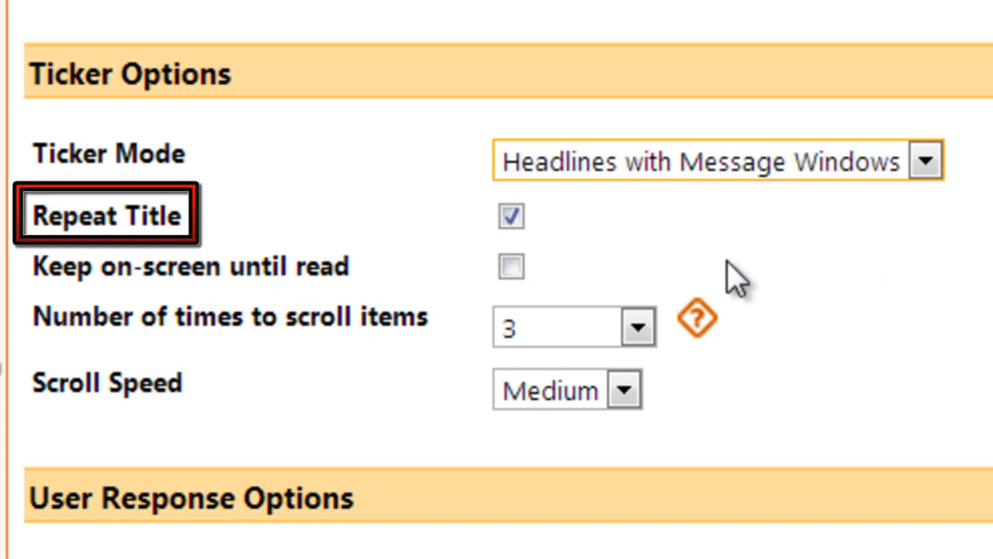
pyautogui.click(508, 220)
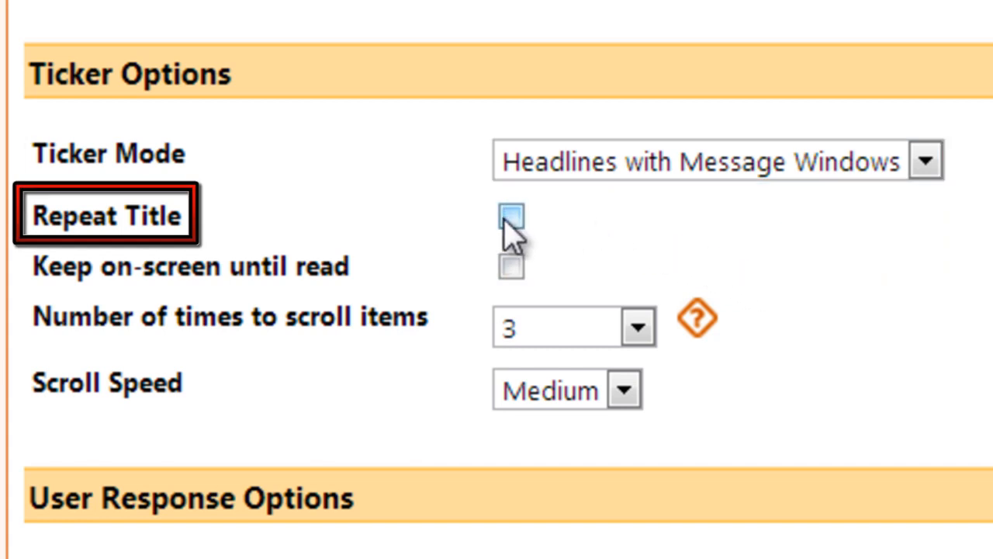
pyautogui.click(508, 220)
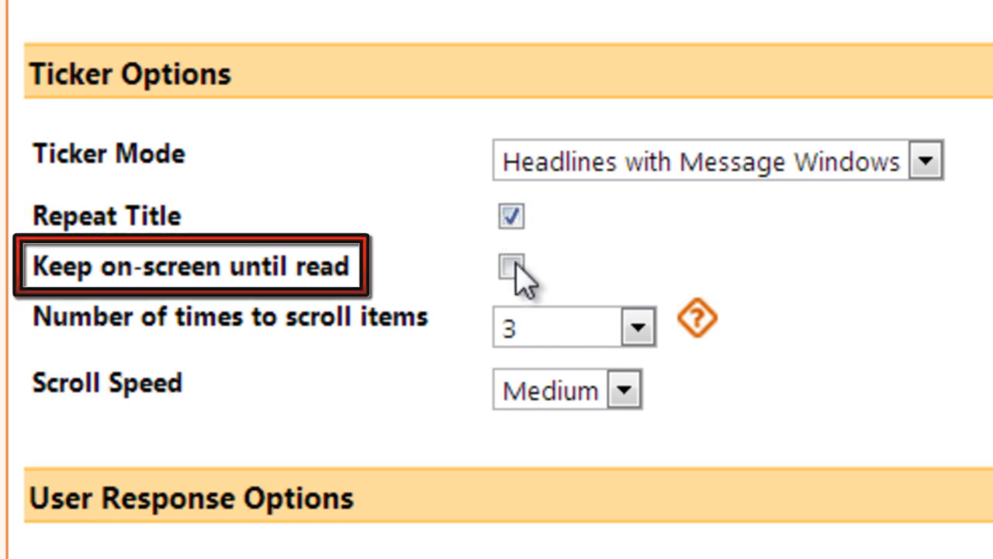
pyautogui.click(511, 267)
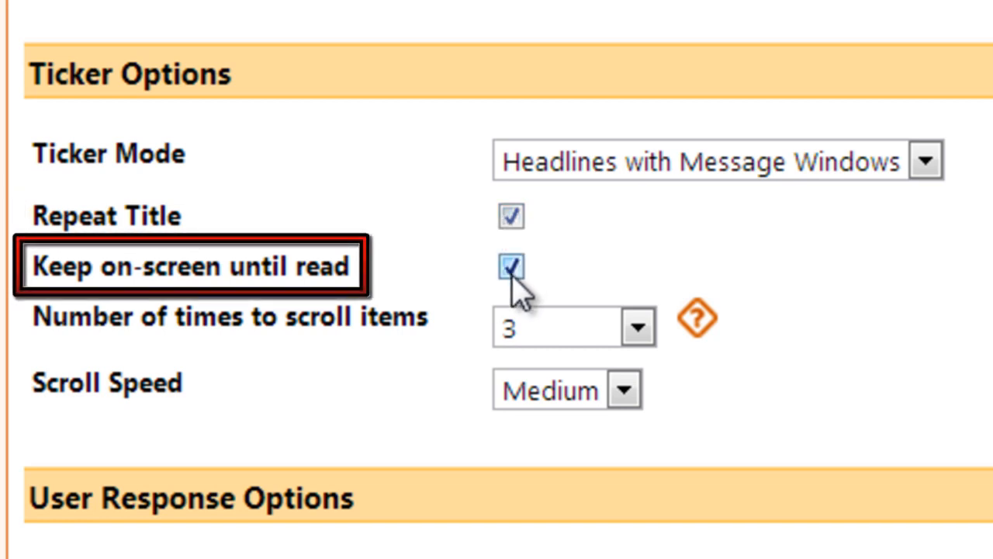
pyautogui.click(511, 267)
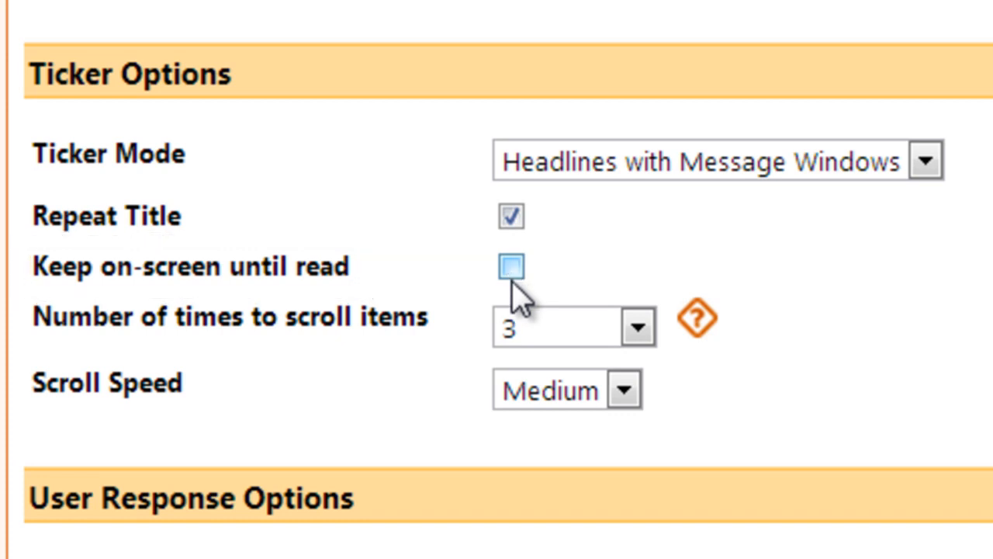
# Set the number of times to scroll ticker items to 5 and review the scroll speed choices.
pyautogui.click(619, 327)
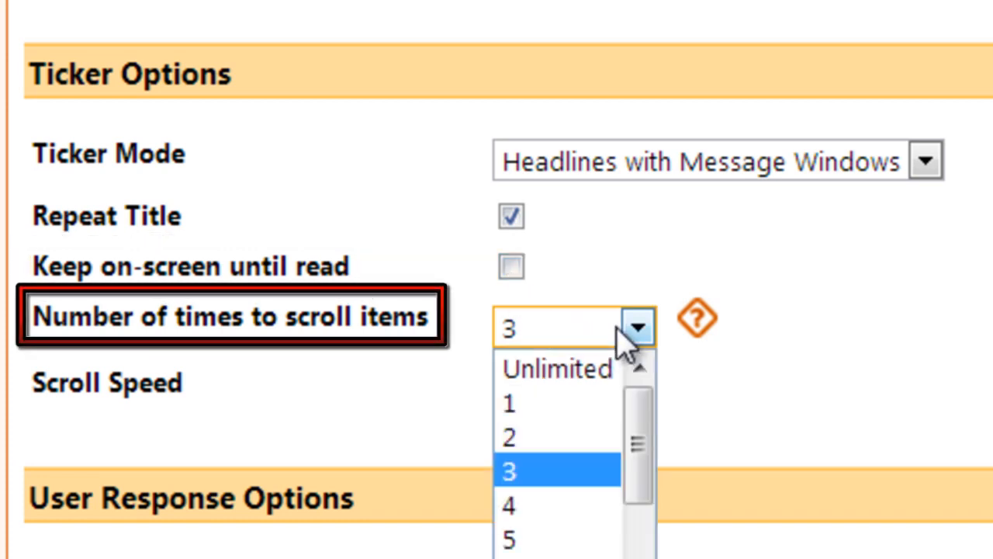
pyautogui.click(587, 539)
pyautogui.click(603, 386)
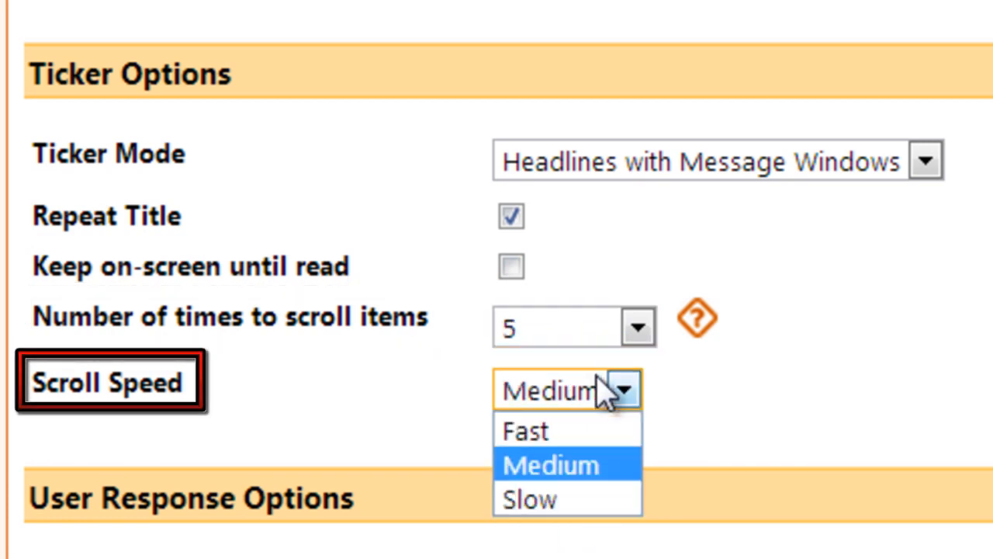
pyautogui.click(604, 389)
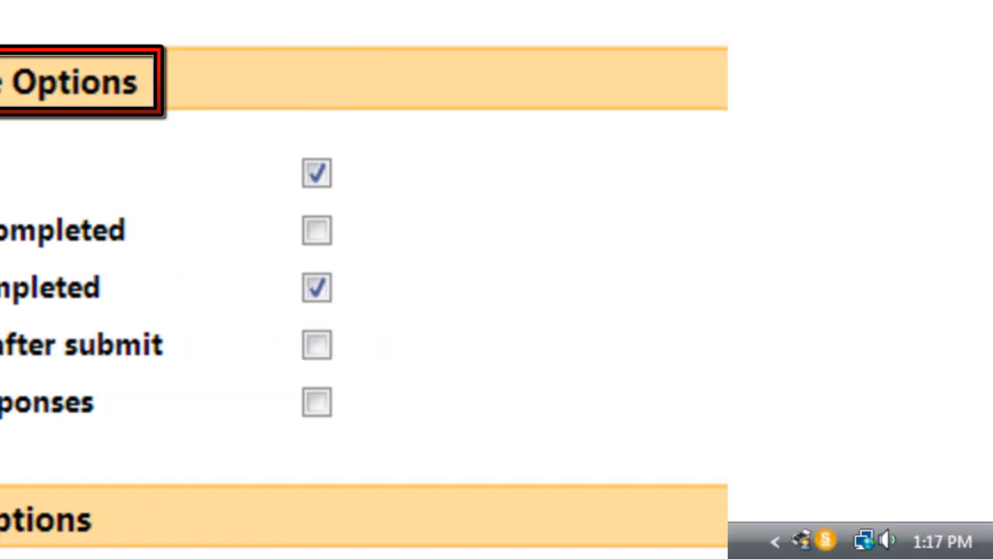
# Open the Customer Survey and answer yes to wanting to know more about users' interests.
pyautogui.click(776, 503)
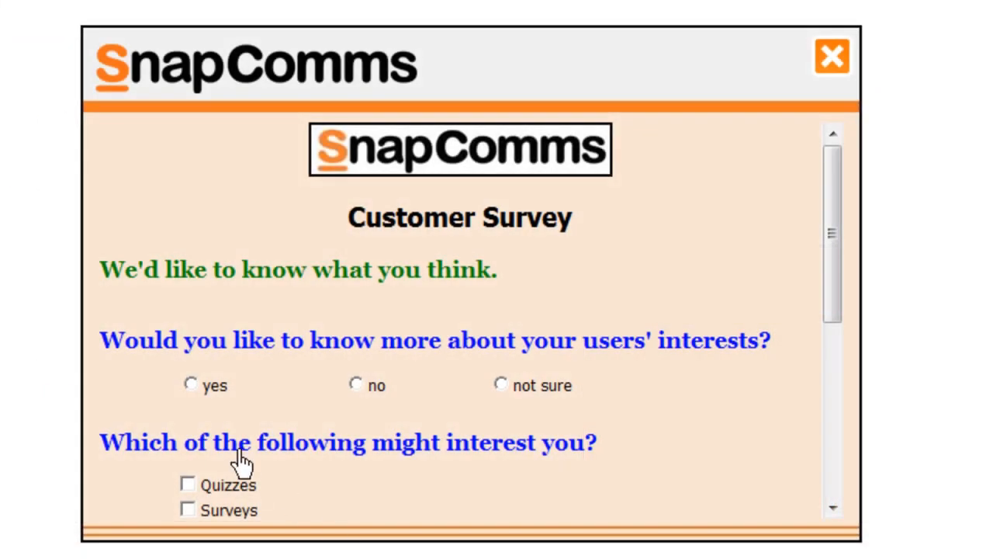
pyautogui.click(192, 385)
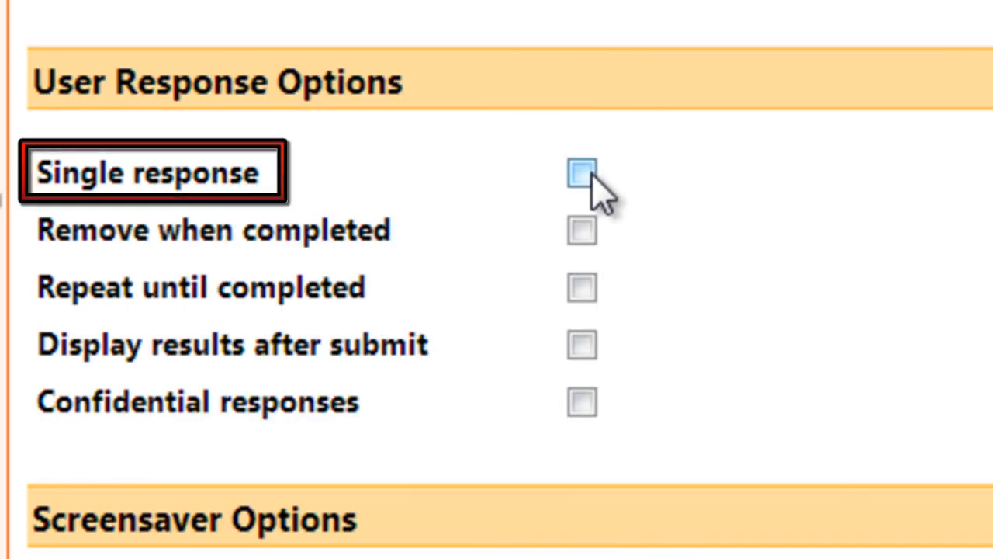
# Try Single response, Remove when completed, Repeat until completed, Display results after submit and Confidential responses in turn, switching each on and back off.
pyautogui.click(588, 177)
pyautogui.click(584, 174)
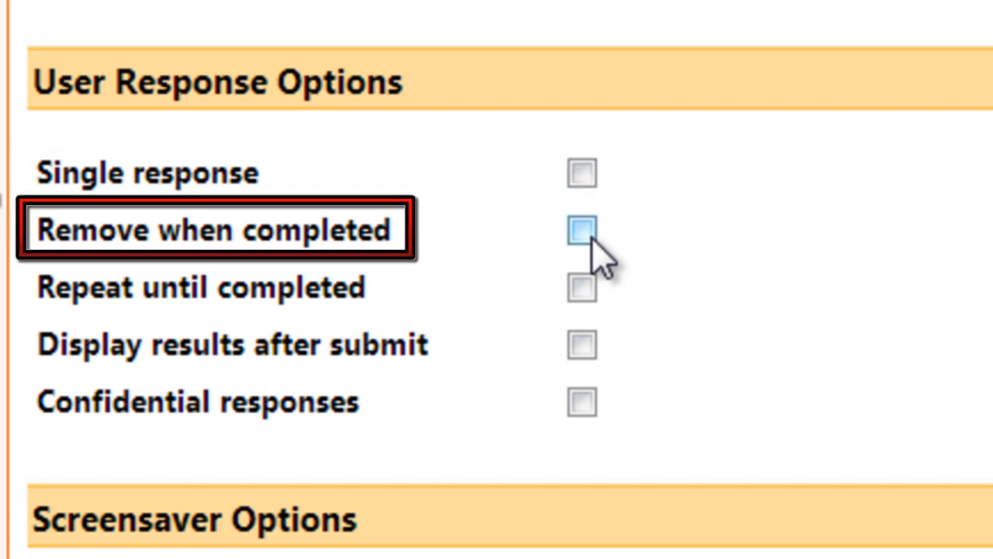
pyautogui.click(583, 232)
pyautogui.click(584, 231)
pyautogui.click(592, 301)
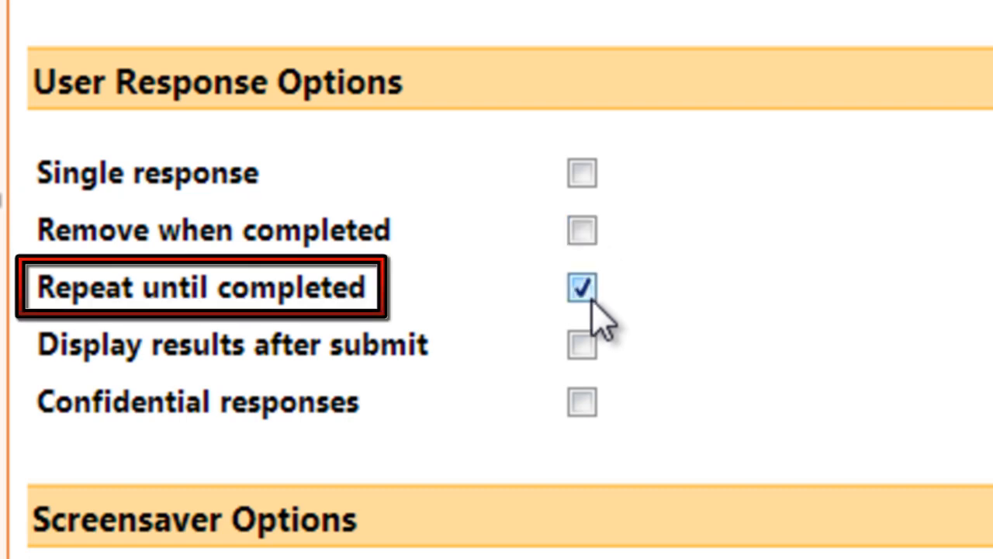
pyautogui.click(592, 301)
pyautogui.click(594, 358)
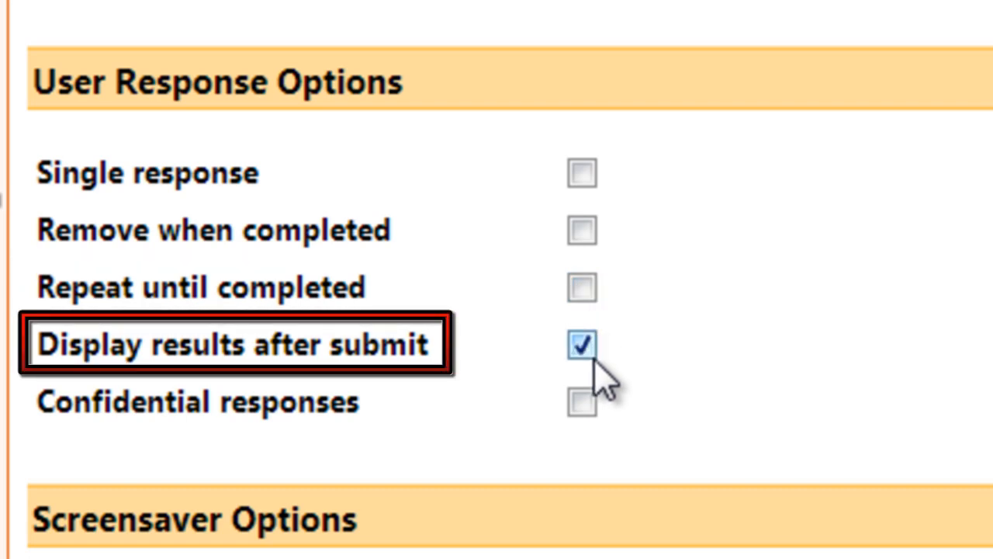
pyautogui.click(594, 359)
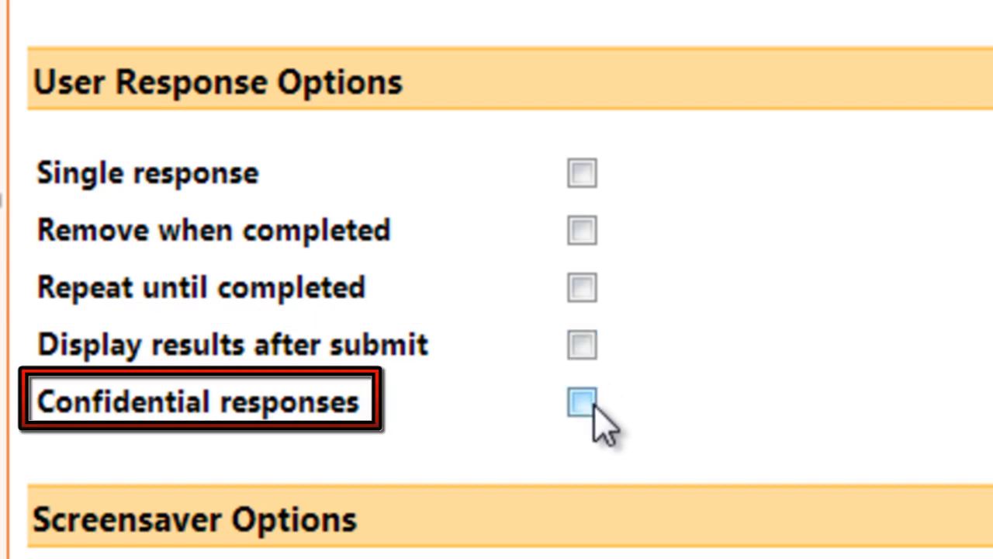
pyautogui.click(594, 406)
pyautogui.click(594, 406)
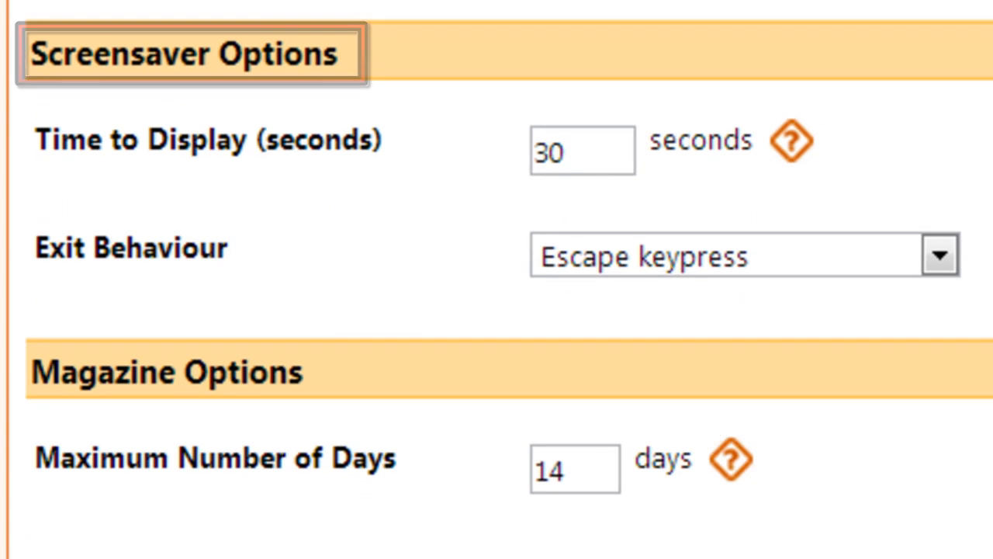
# Set the screensaver's Time to Display to 35 seconds and choose Escape keypress as its Exit Behaviour.
pyautogui.click(624, 153)
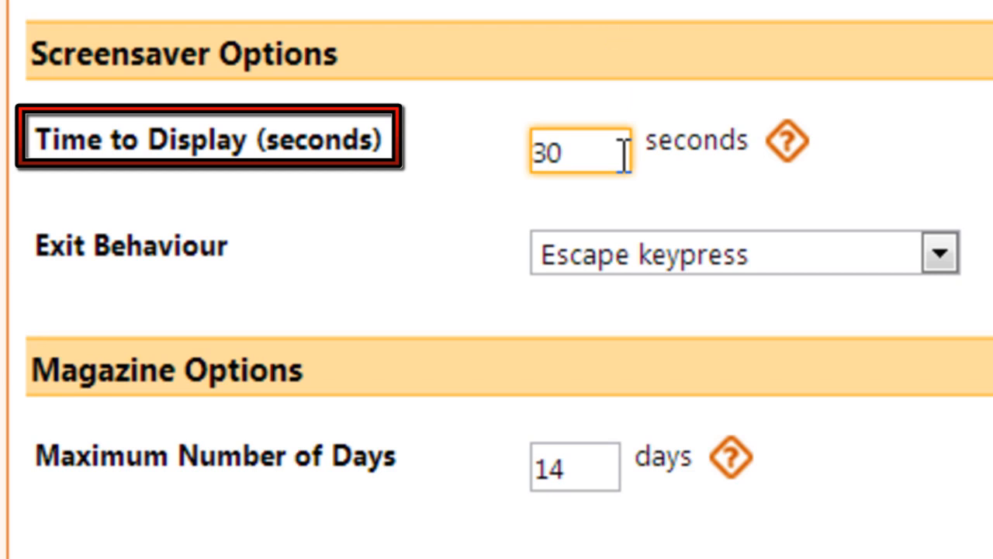
pyautogui.press('BackSpace')
pyautogui.write('5')
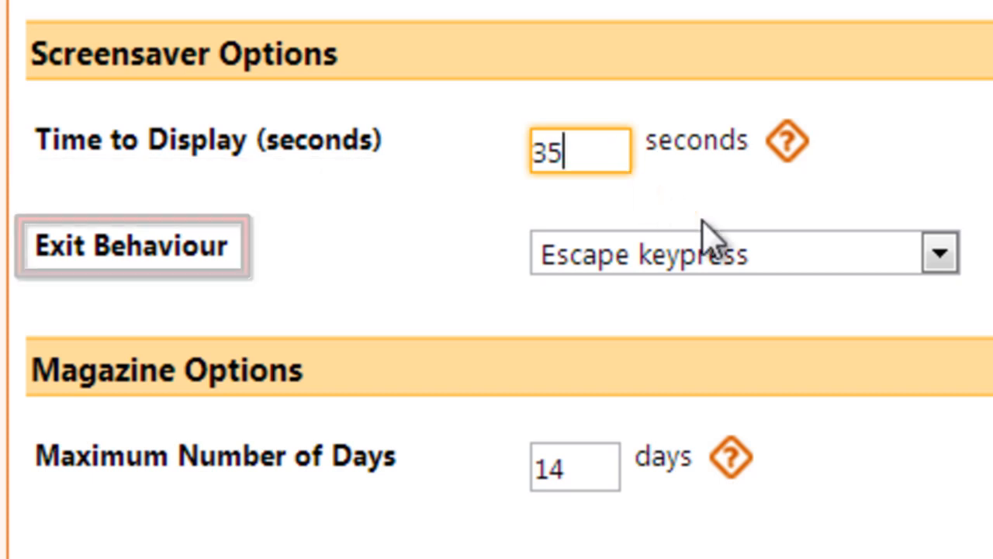
pyautogui.click(757, 260)
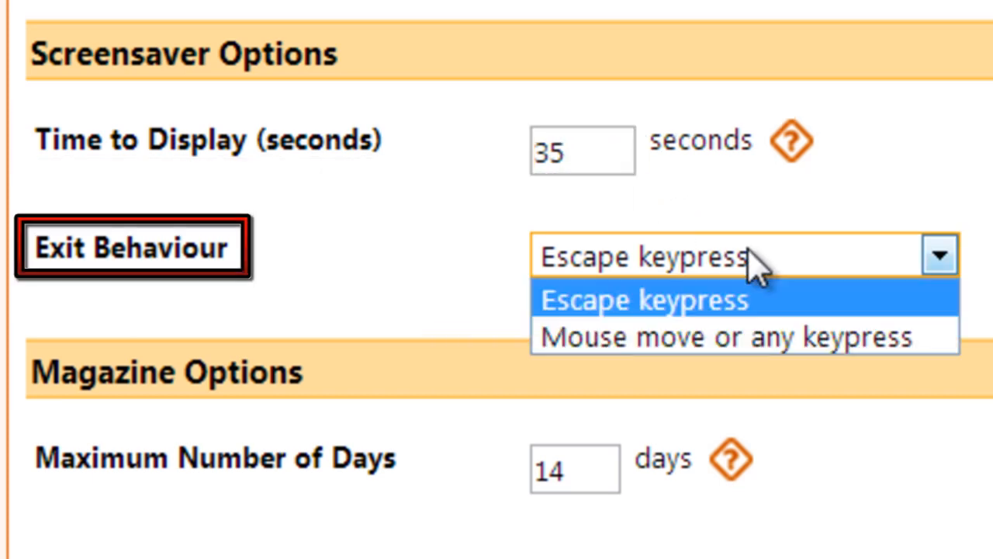
pyautogui.click(766, 308)
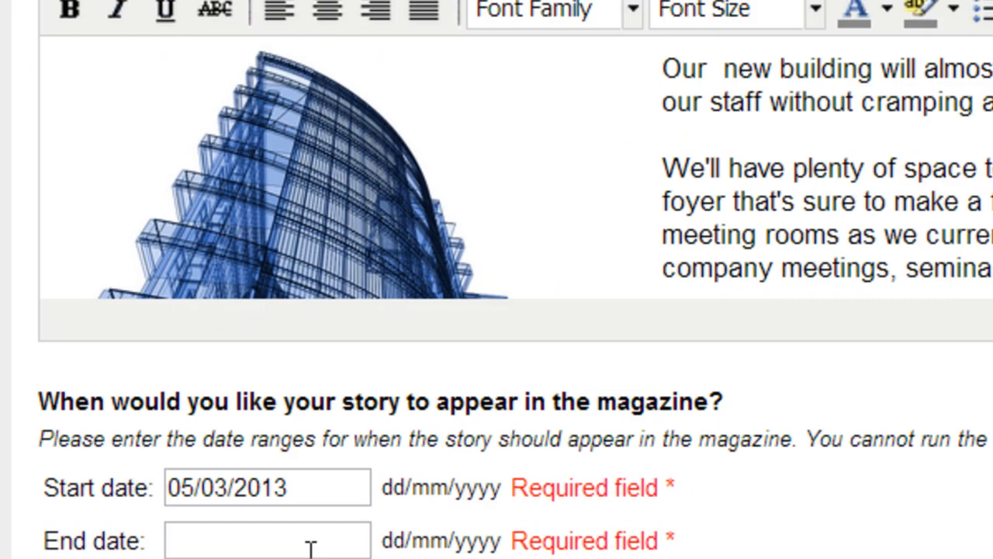
# Enter 15/03/2013 as the end date for the story's appearance in the magazine.
pyautogui.click(311, 545)
pyautogui.write('15/')
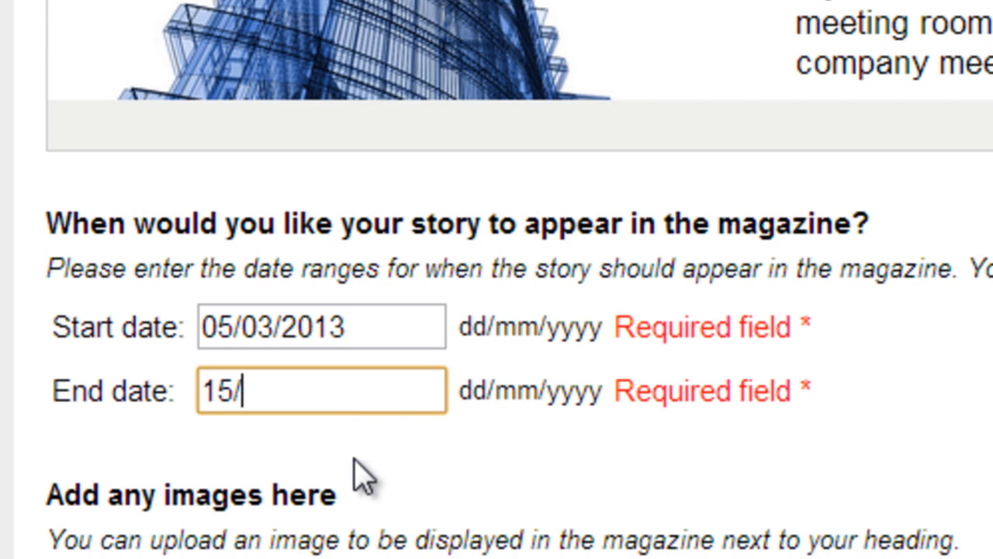
pyautogui.write('03/2013')
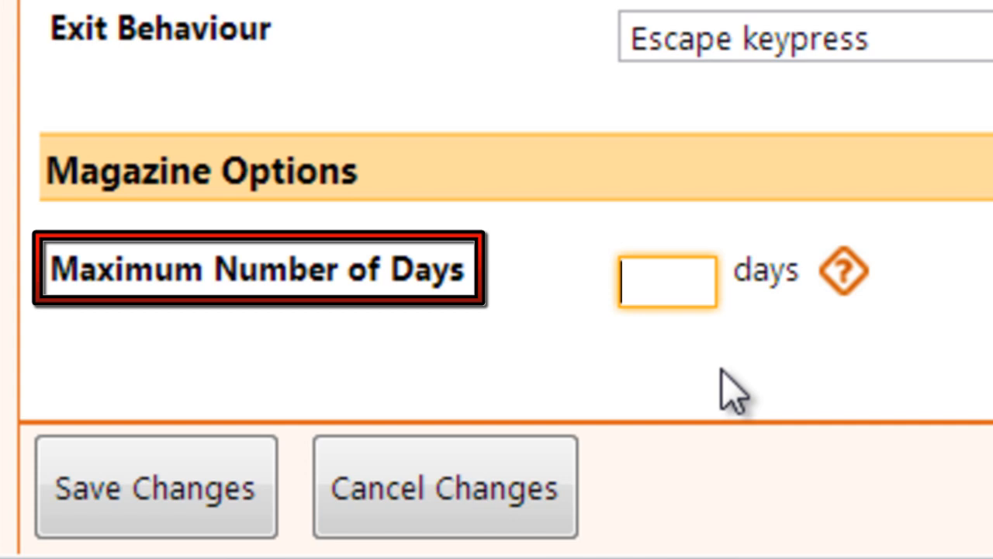
# Set the Maximum Number of Days in the default Magazine Options to 14.
pyautogui.write('14')
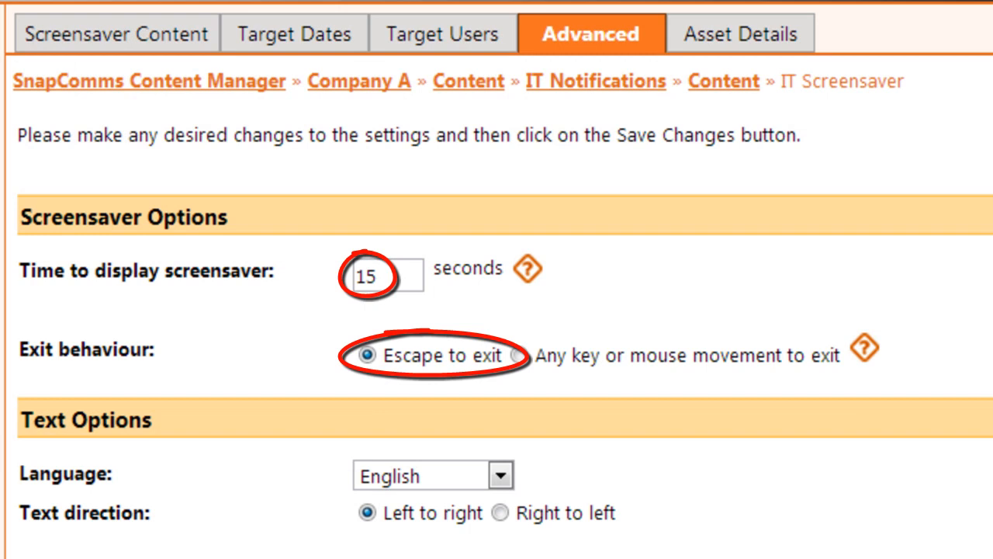
# Override the default for the IT Screensaver by setting its time to display to 45 seconds in the advanced settings.
pyautogui.moveTo(388, 276); pyautogui.dragTo(349, 275)
pyautogui.write('45')
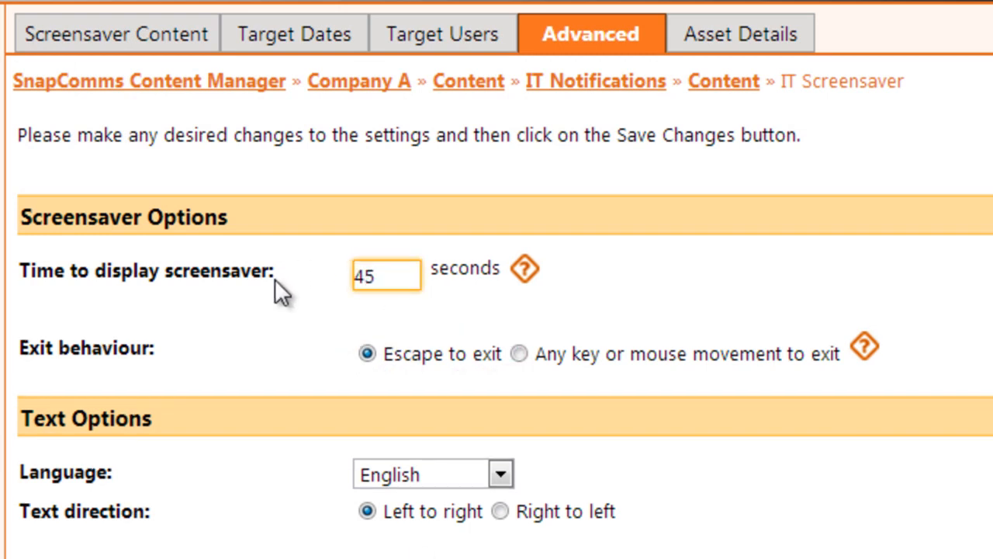